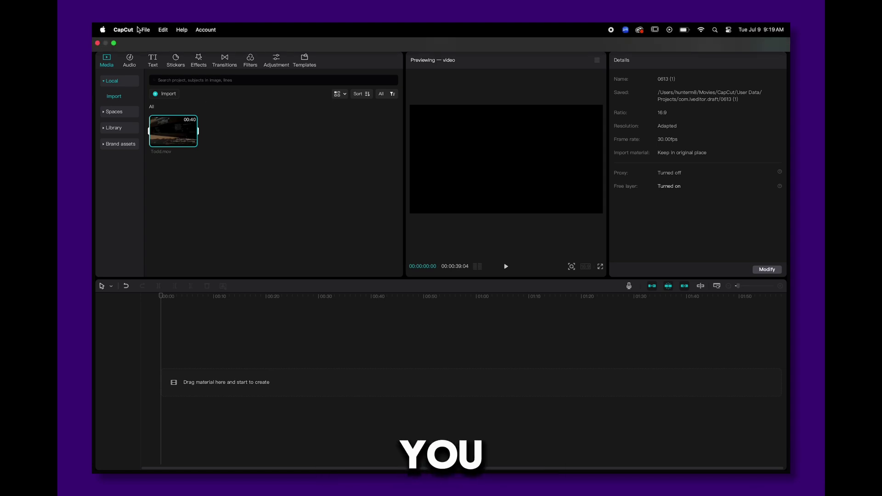
Import Todd.mov, add the 40-second clip to the timeline, and open English Auto captions
left_click(145, 31)
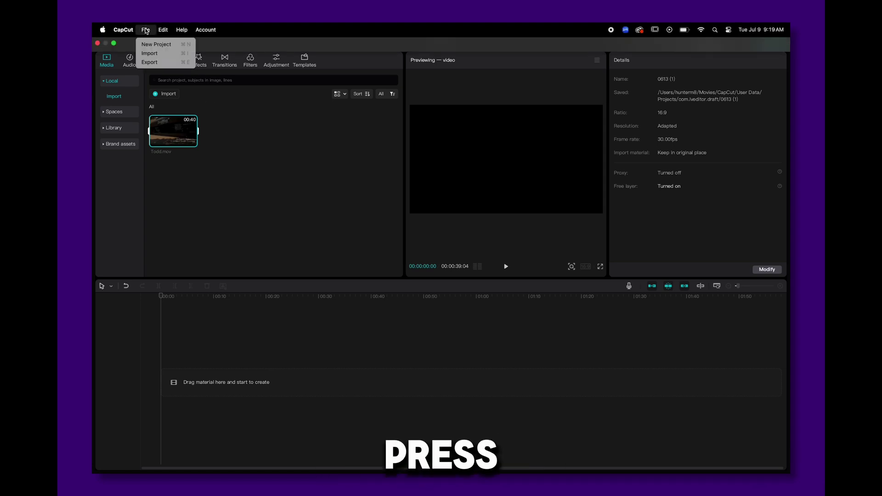
left_click(148, 55)
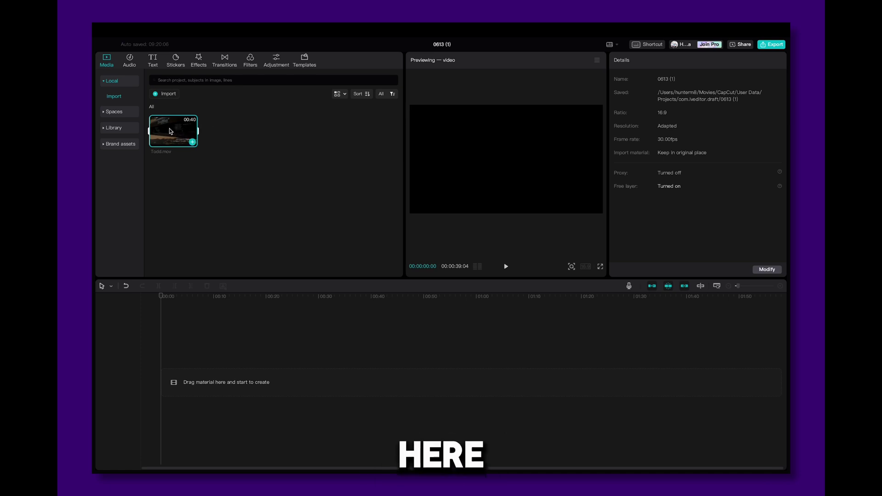
left_click_drag(169, 131, 175, 383)
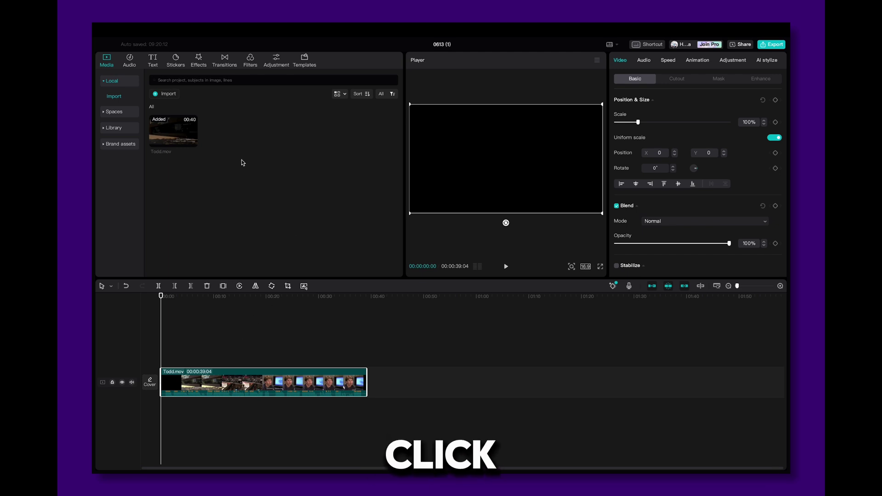
left_click(154, 61)
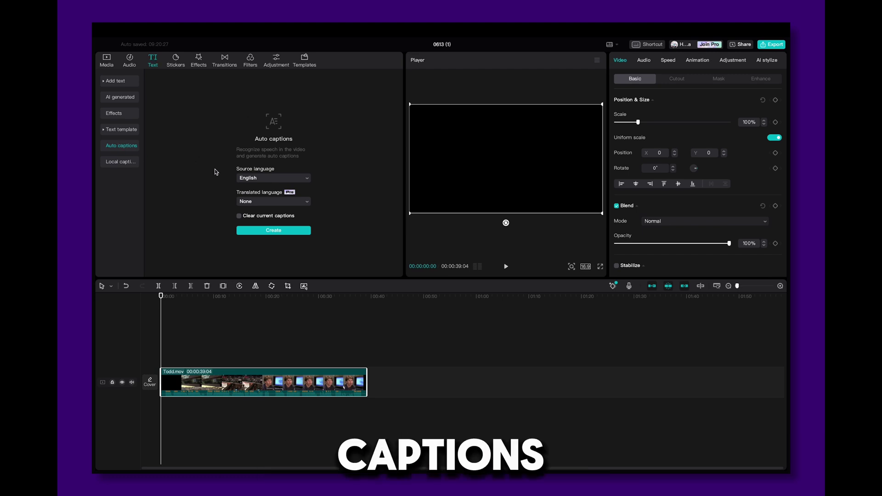
Create English auto captions for Todd.mov and scrub forward to preview them
left_click(247, 231)
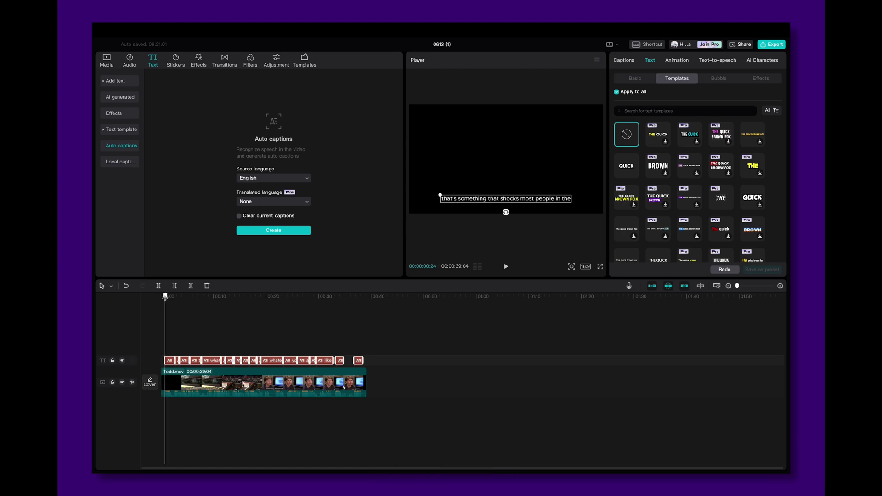
left_click_drag(161, 296, 241, 297)
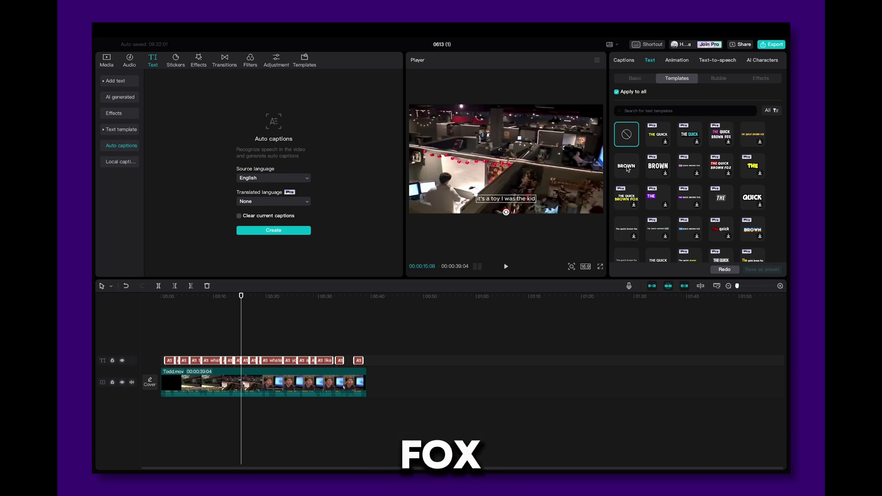
Apply the QUICK template to all captions and play from the start to preview
left_click(628, 168)
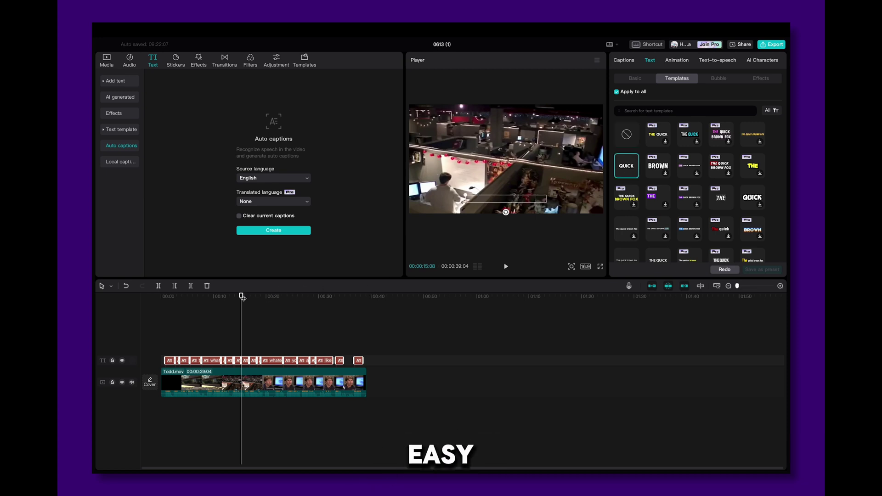
left_click_drag(242, 298, 175, 294)
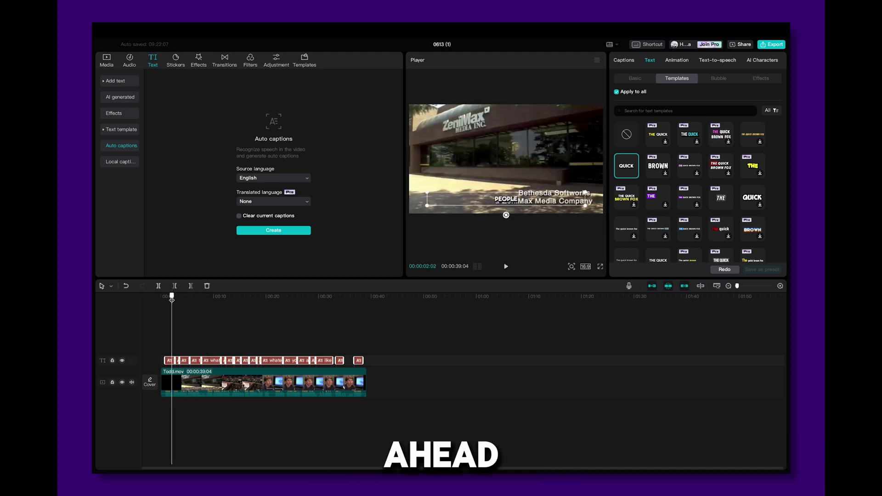
left_click_drag(175, 295, 160, 295)
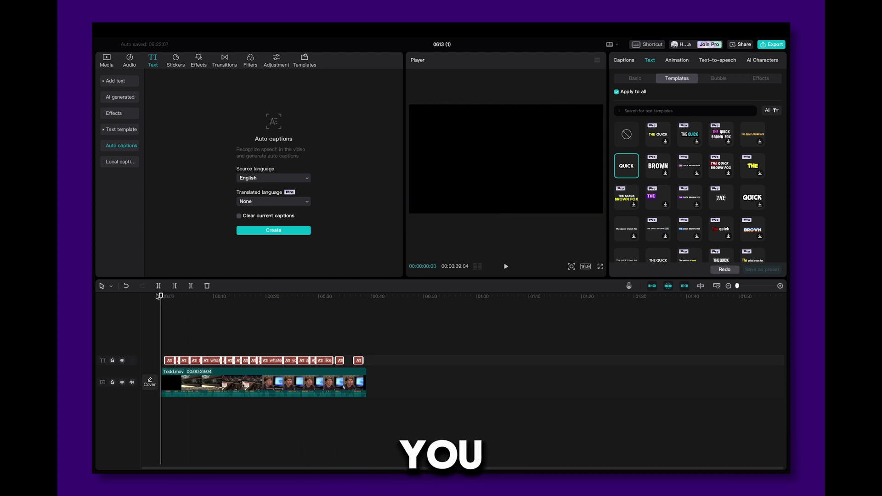
key("space")
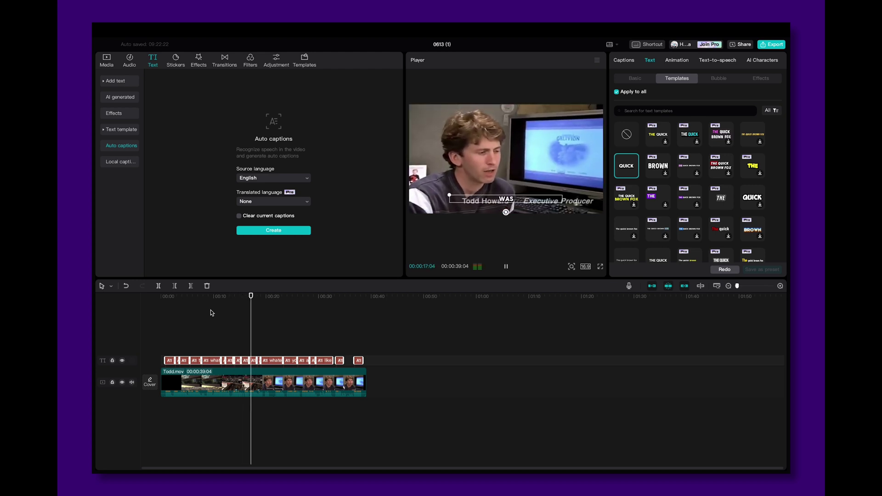
key("space")
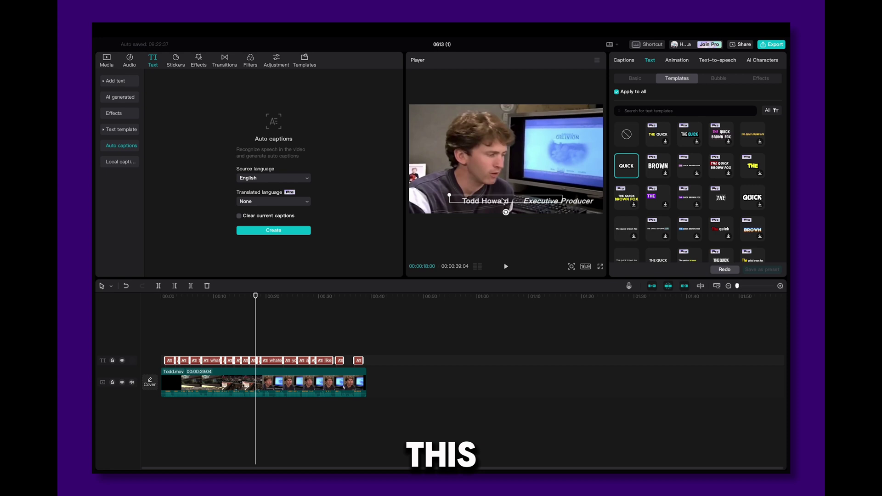
Raise the AND caption above the name title and widen its box across the video
left_click_drag(503, 190, 503, 180)
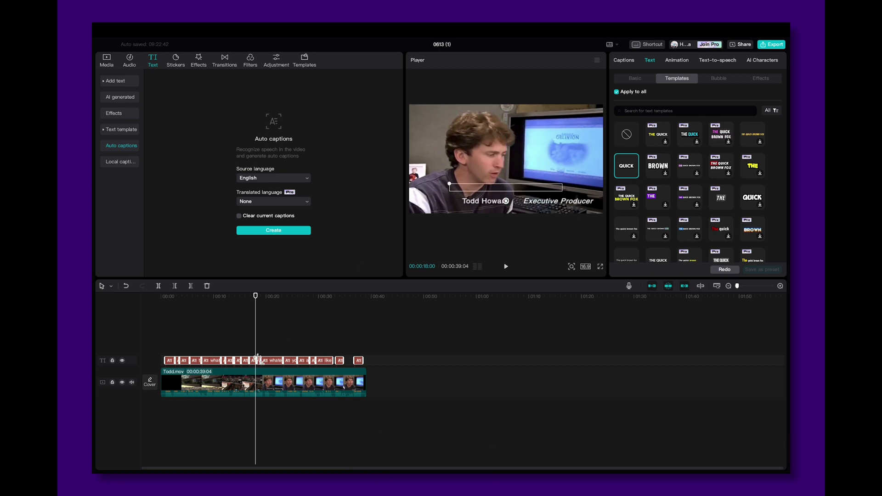
left_click(273, 361)
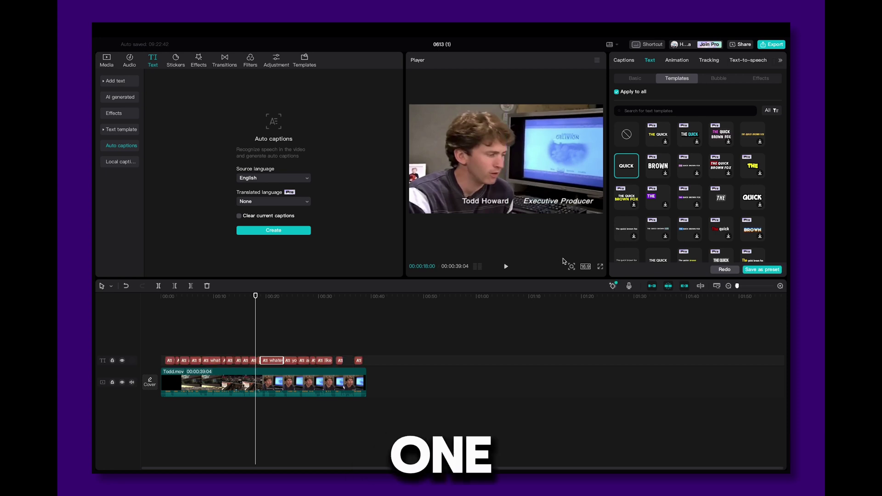
left_click_drag(256, 296, 266, 296)
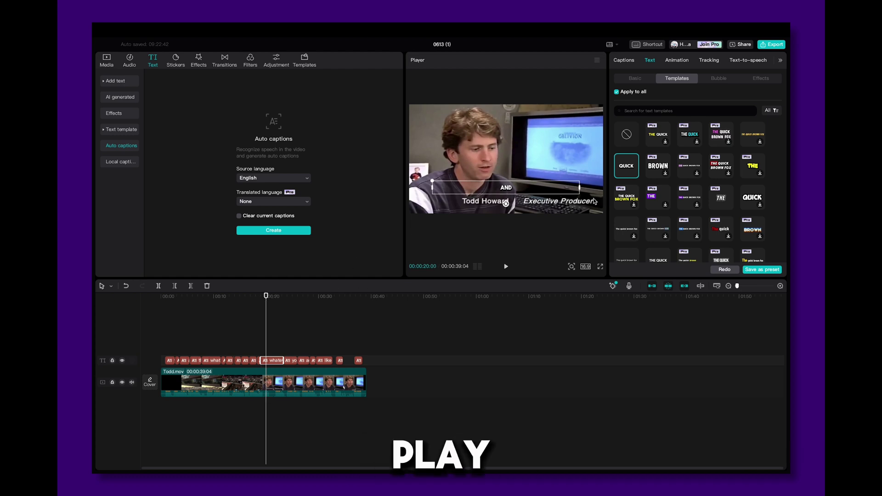
left_click_drag(507, 183, 508, 174)
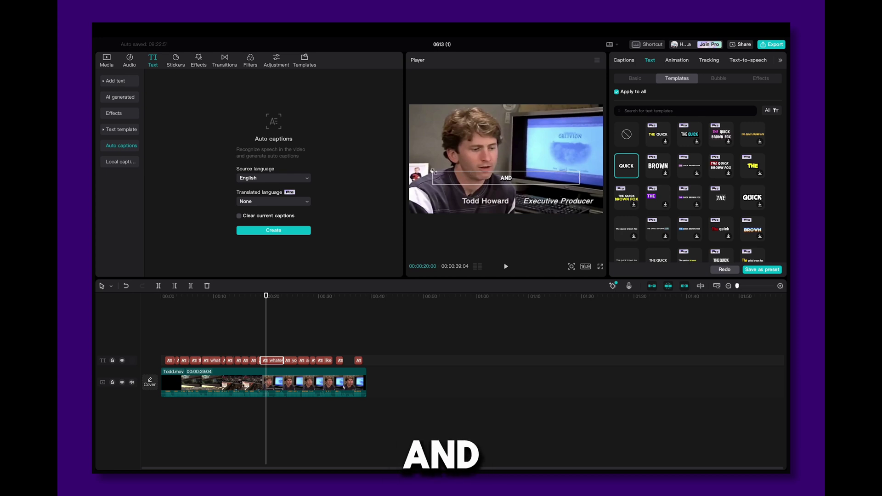
mouse_move(432, 171)
left_mouse_down()
mouse_move(410, 168)
mouse_move(489, 159)
left_mouse_up()
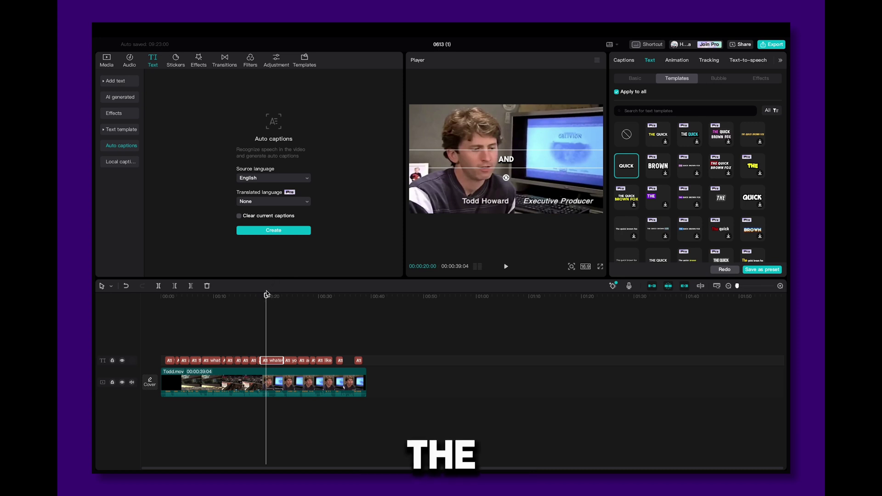
left_click_drag(267, 294, 275, 296)
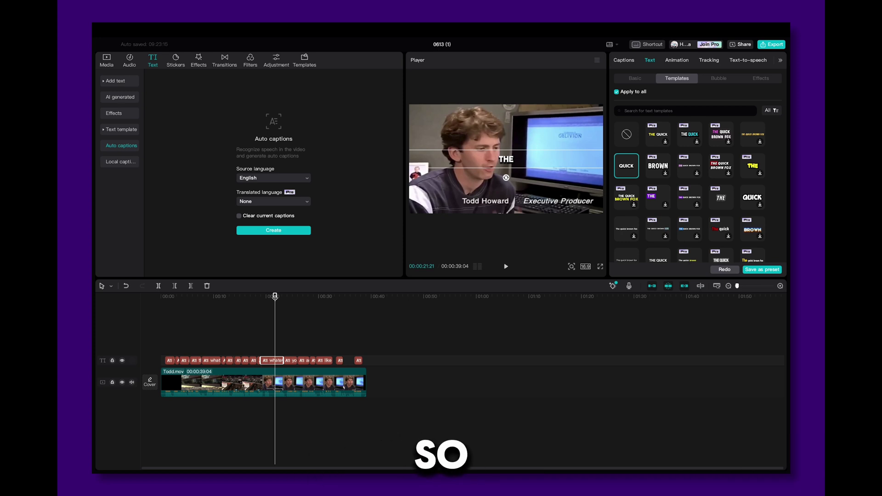
scroll(648, 192, "down", 2)
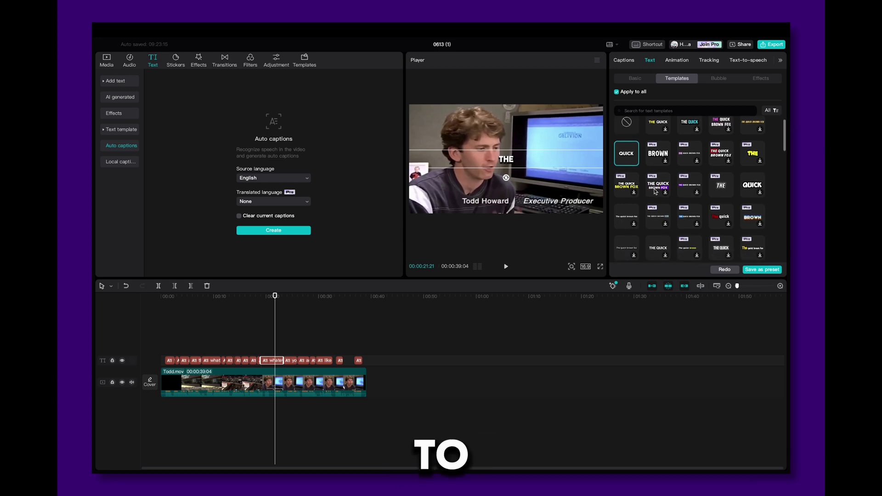
scroll(656, 192, "down", 5)
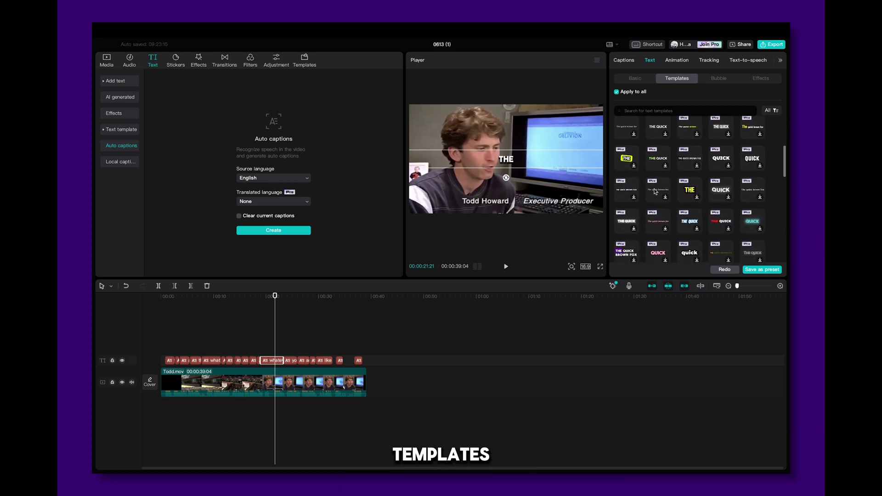
scroll(655, 191, "up", 4)
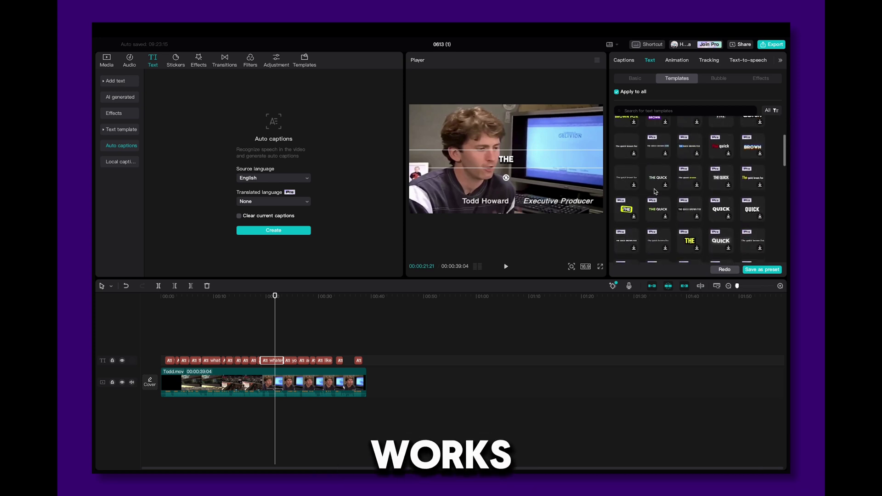
scroll(655, 191, "up", 4)
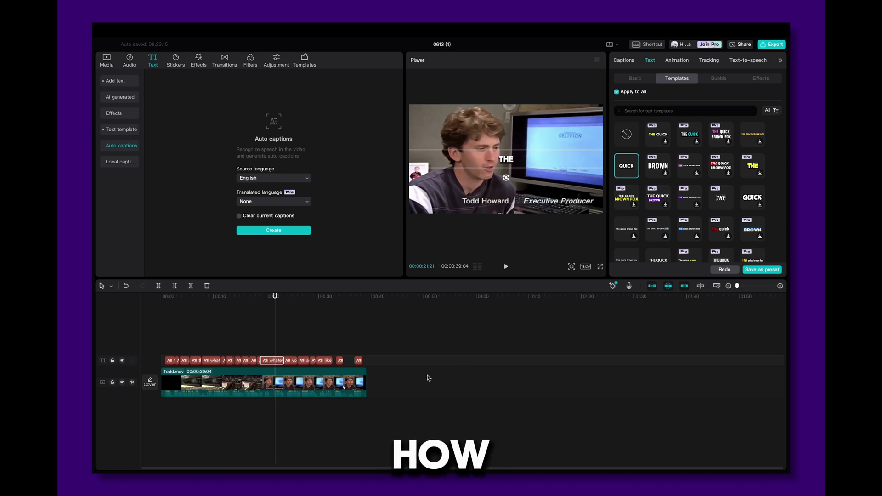